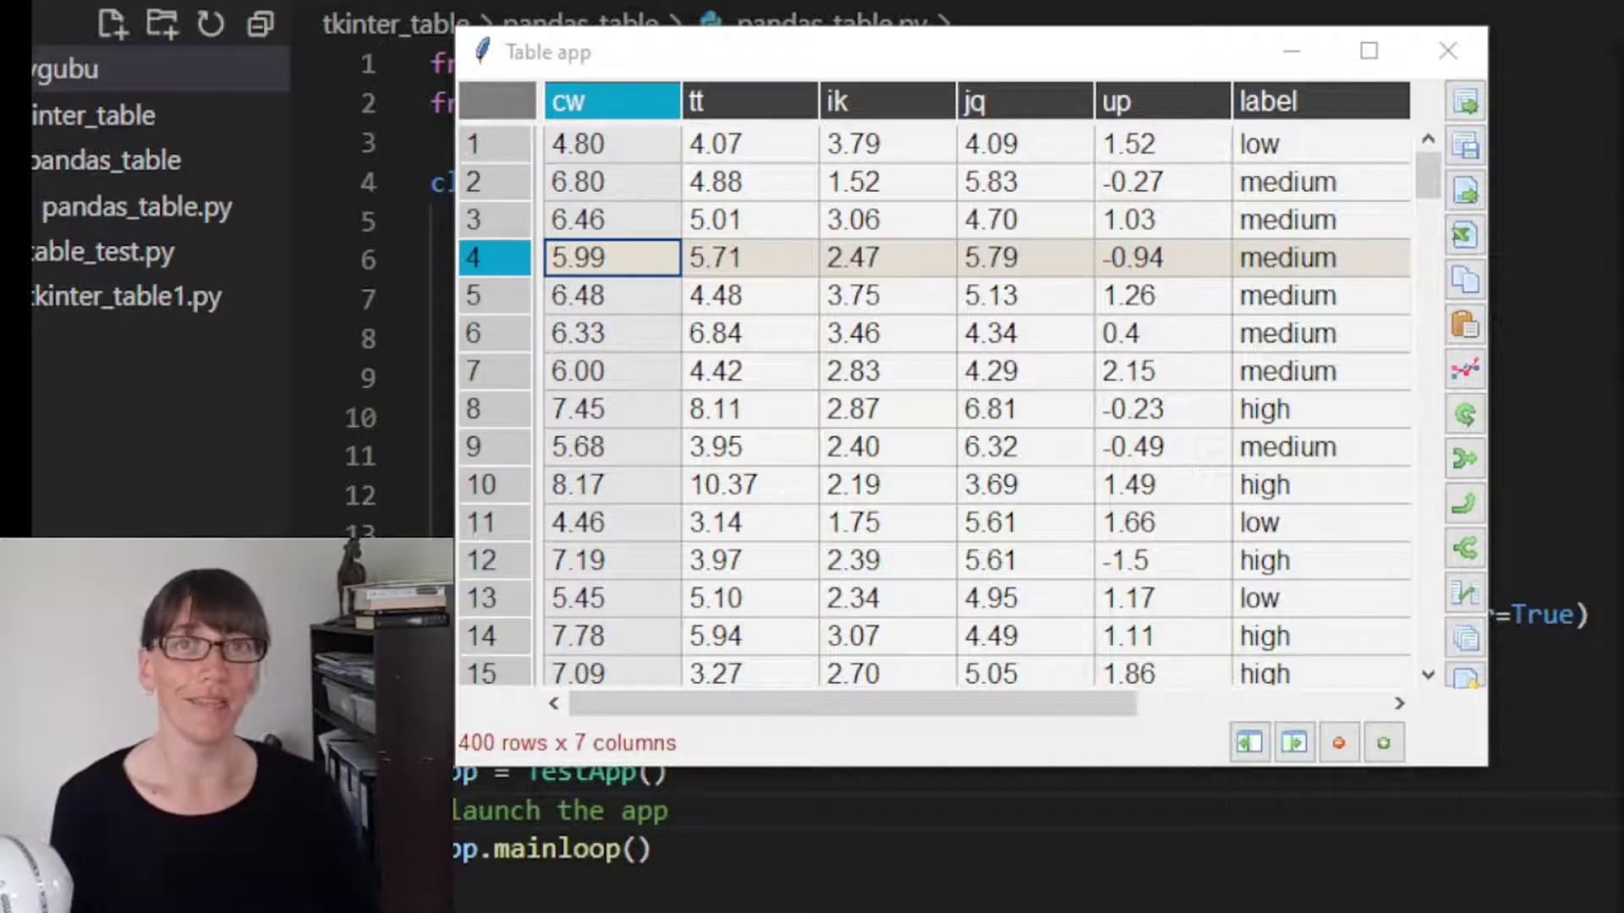
Select sample cells in rows 1–5, then rows 2 through 9, then only row 12.
click(654, 175)
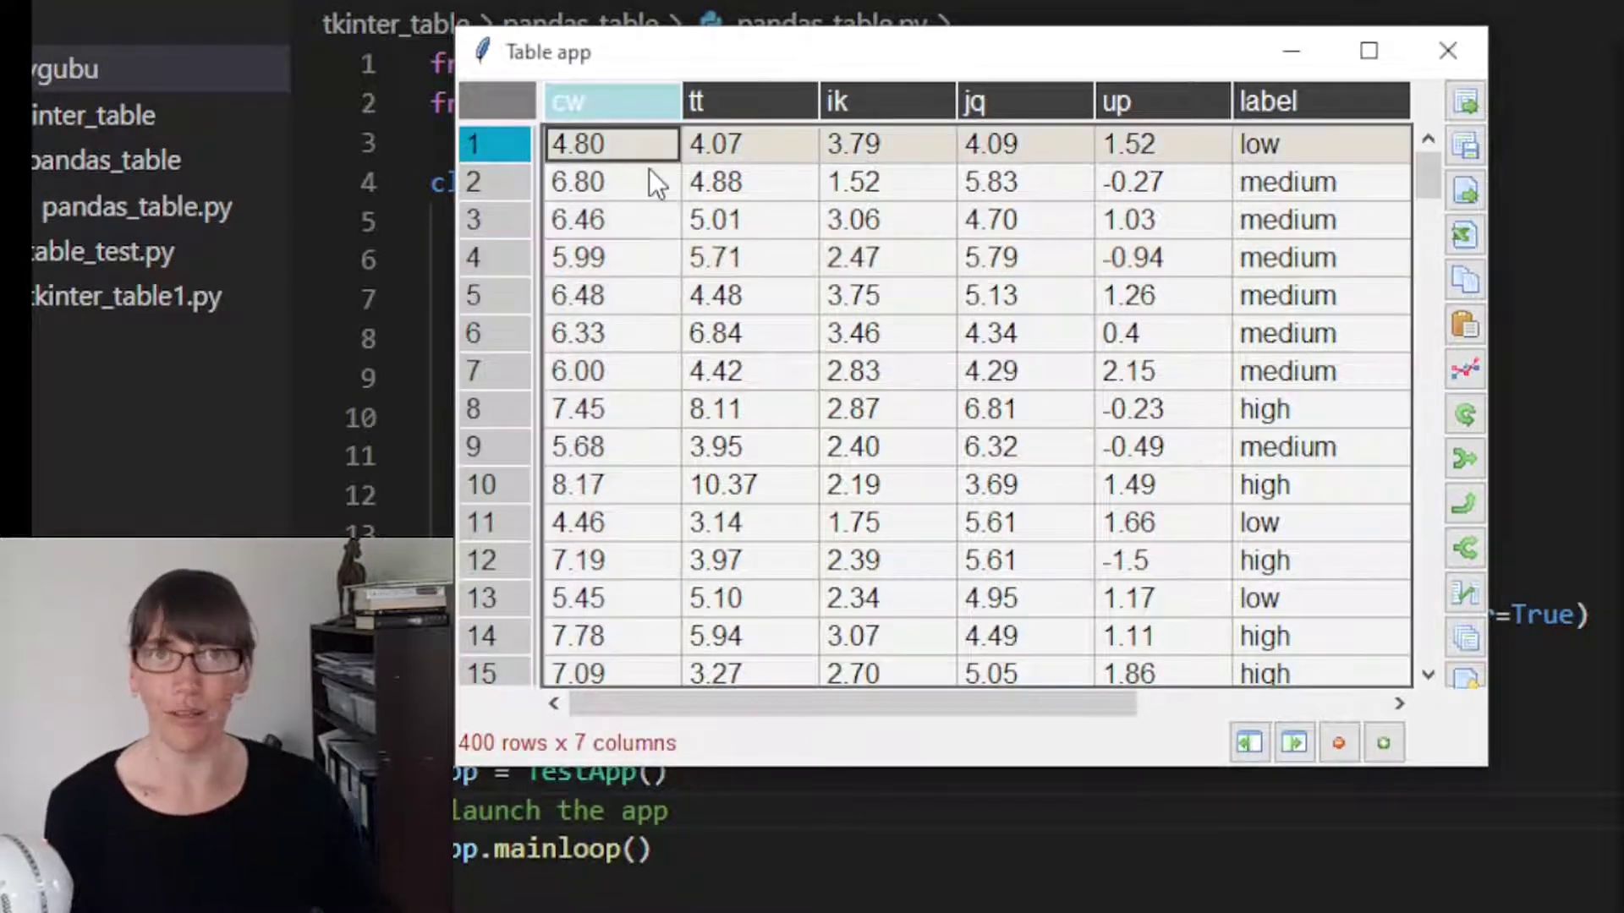
click(744, 214)
click(942, 314)
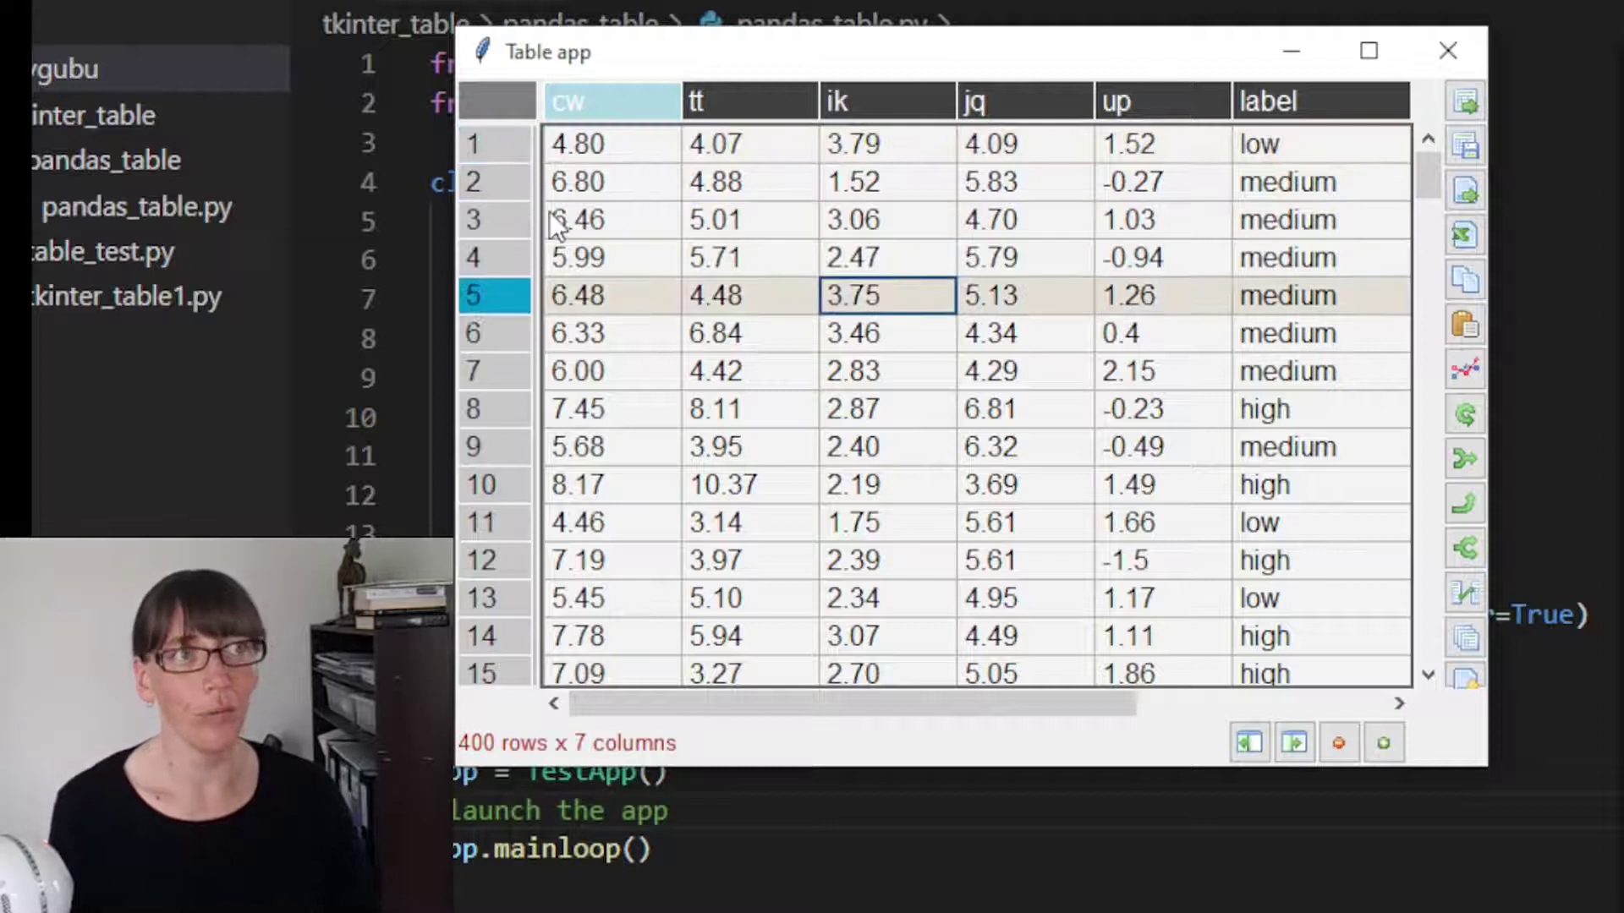
click(661, 190)
drag(543, 218, 518, 480)
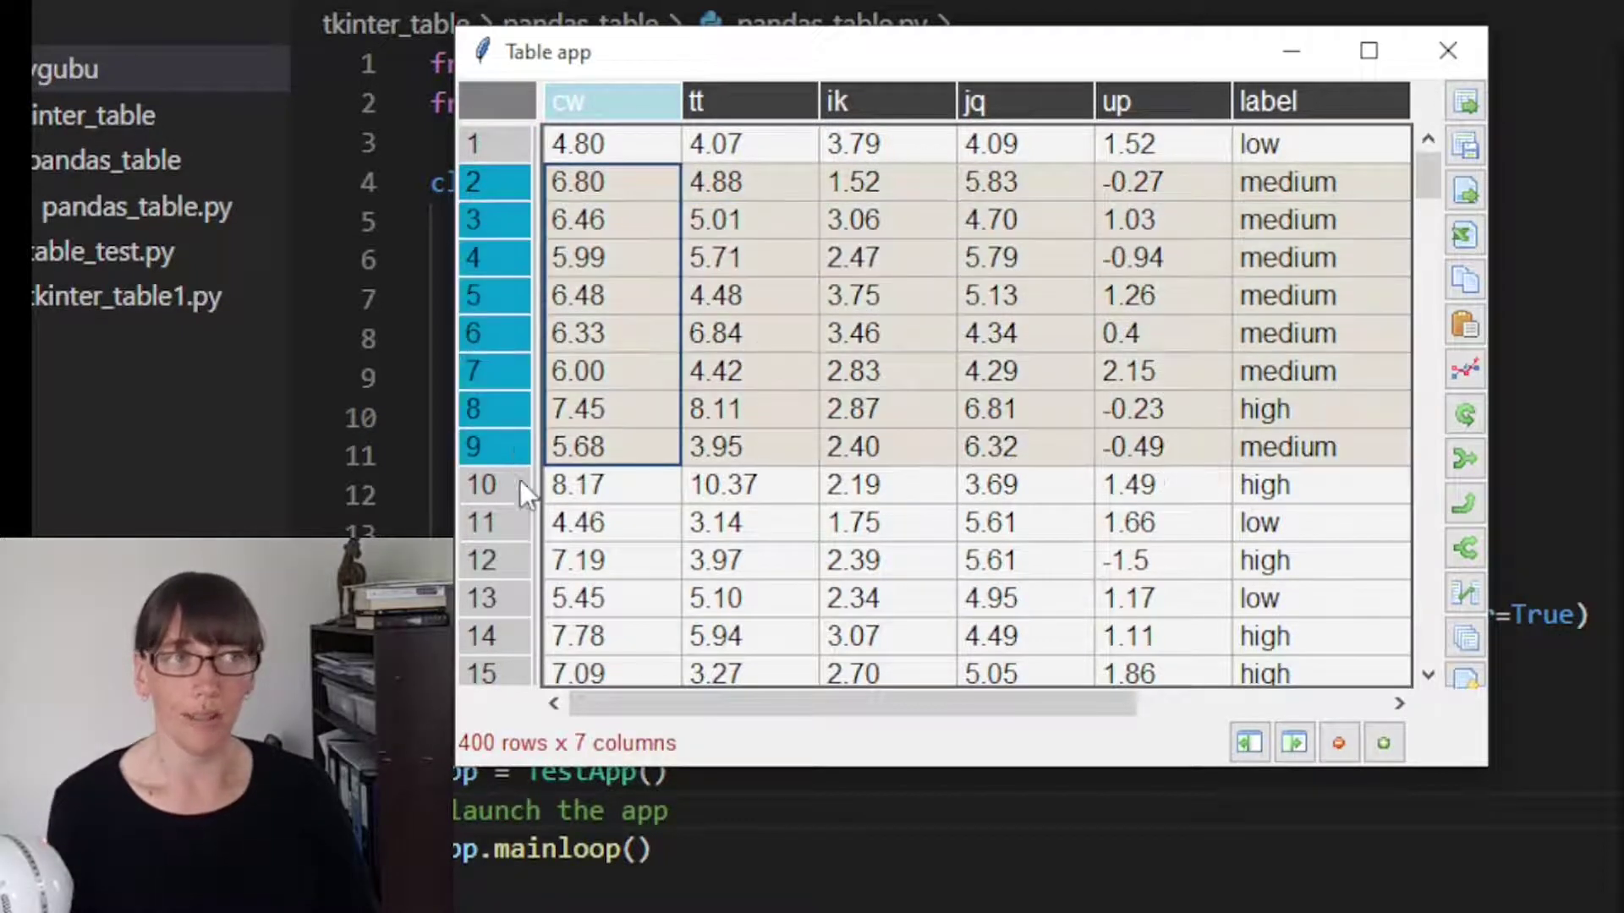
click(476, 562)
Select the tt column, then show and dismiss the cw column's options menu.
click(692, 99)
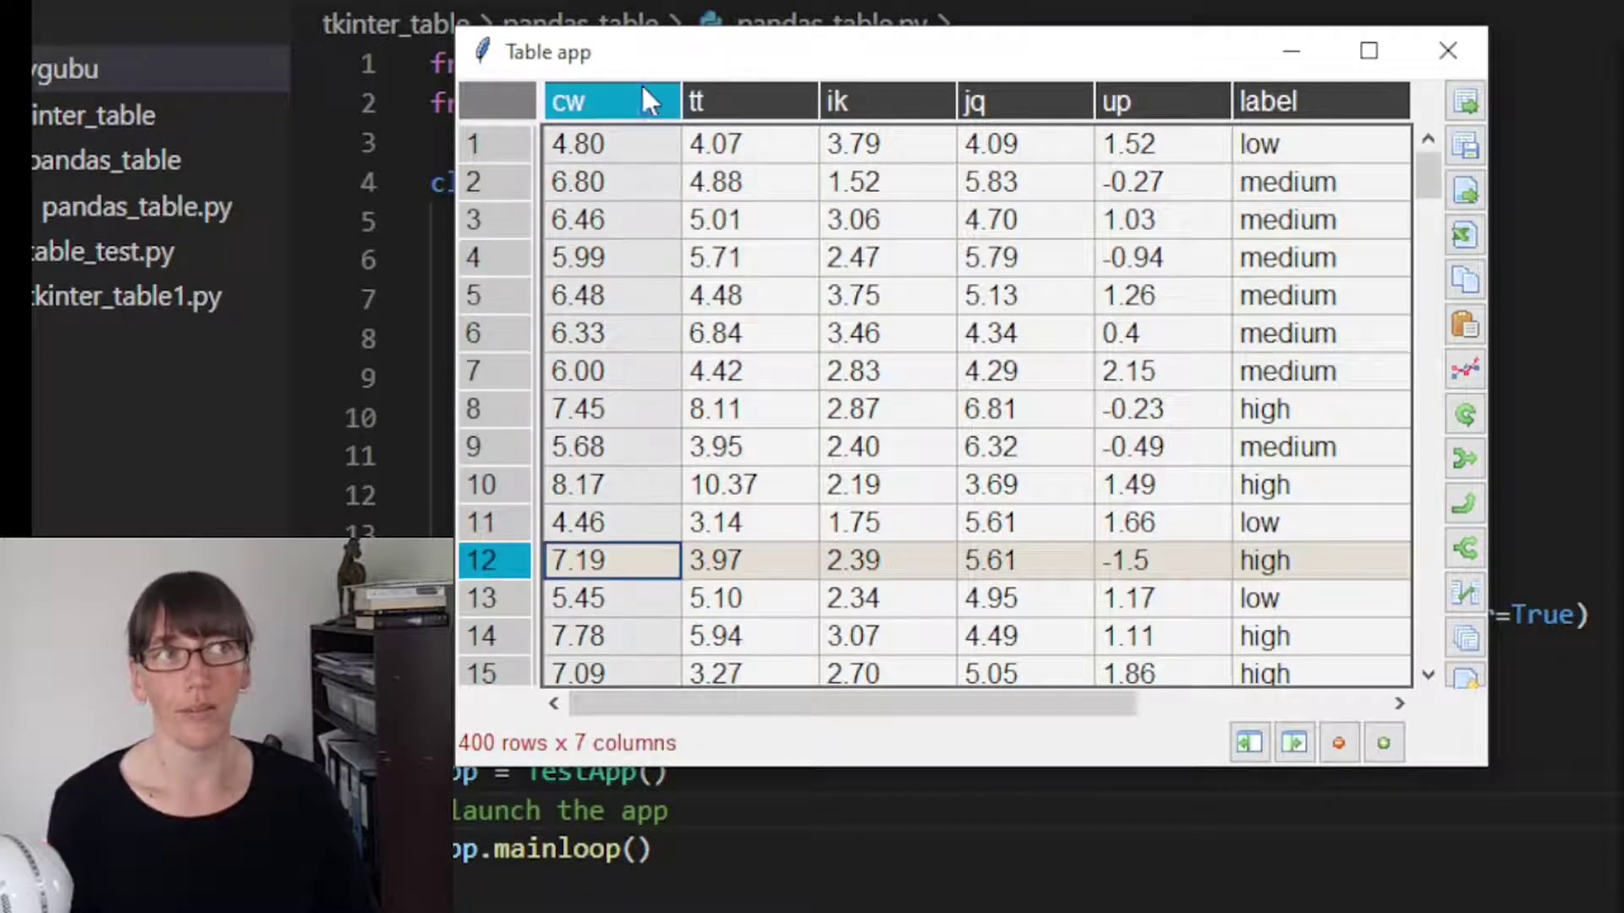
right_click(657, 91)
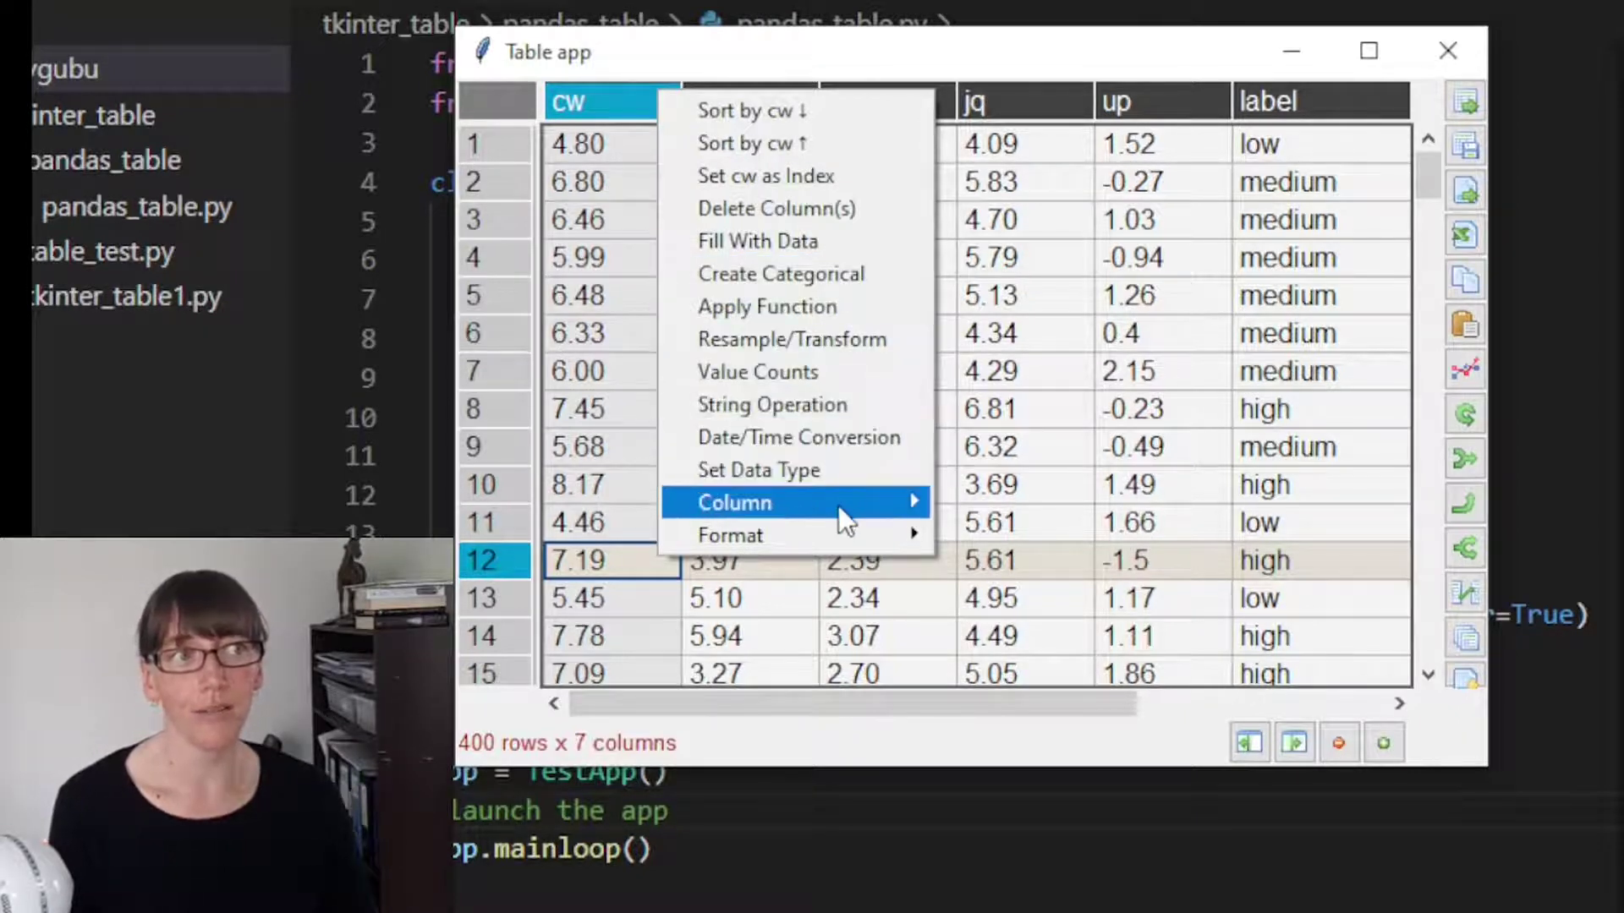
mouse_move(804, 535)
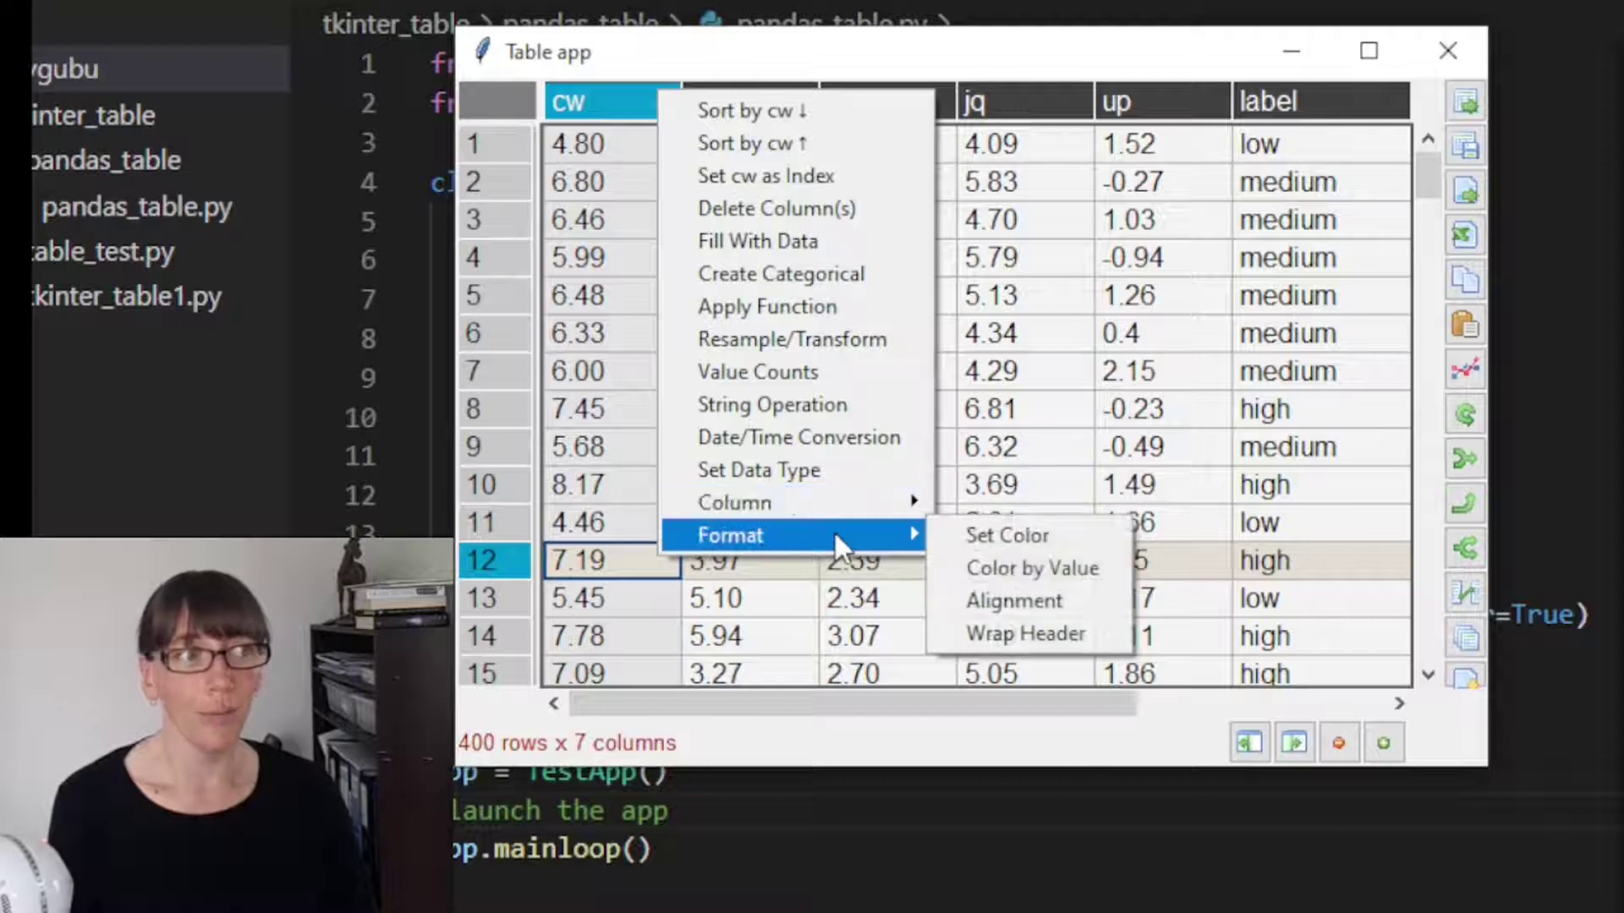
mouse_move(731, 536)
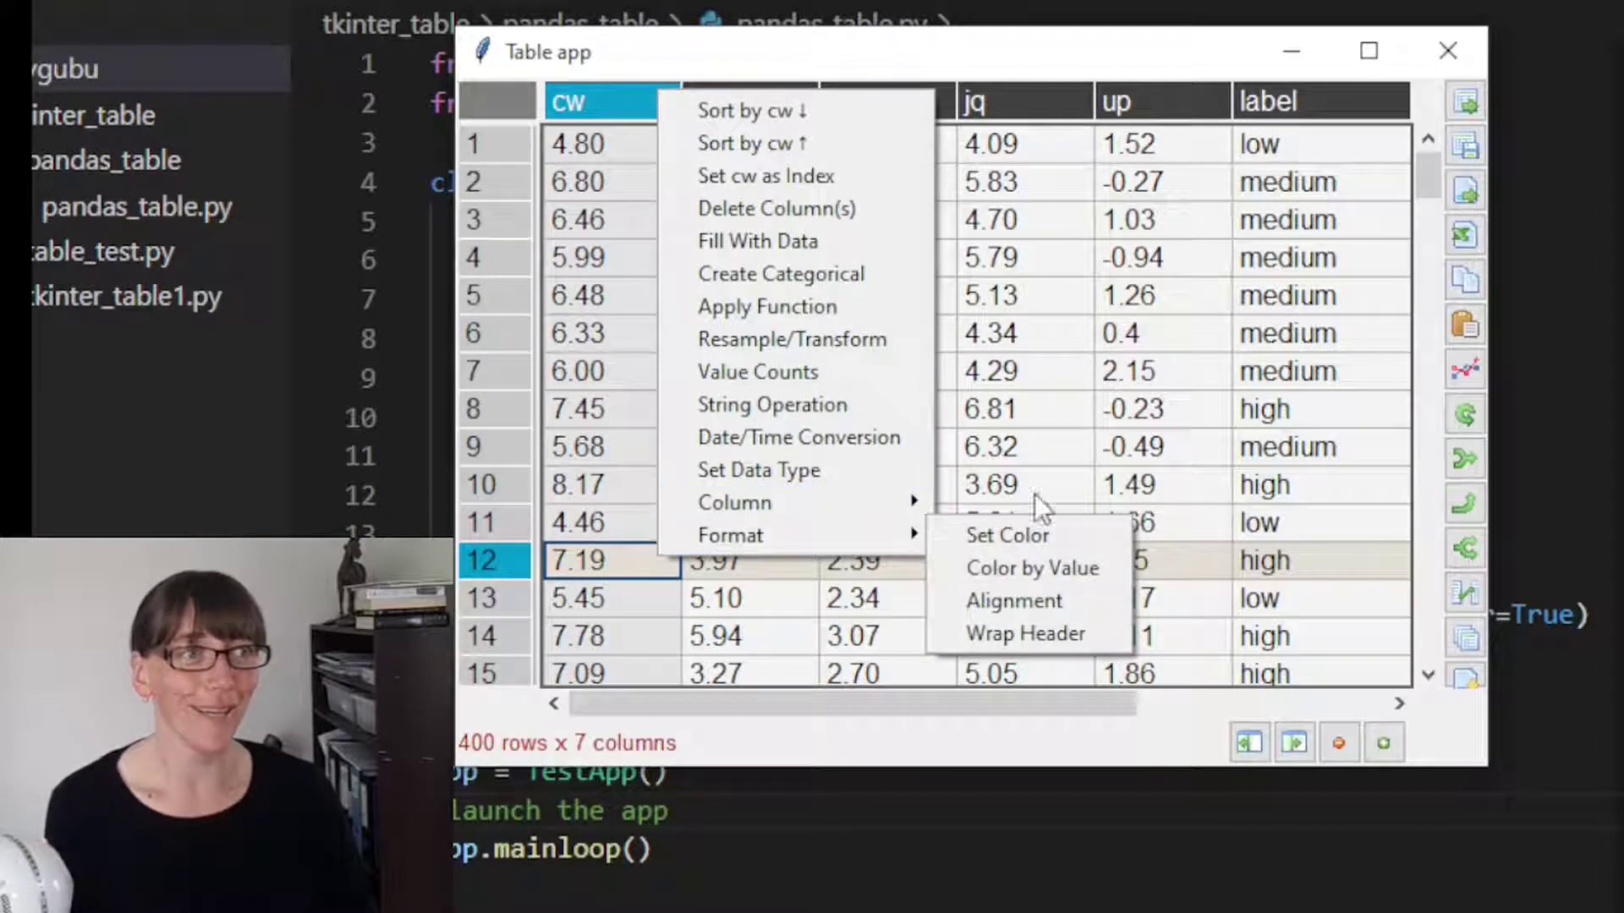
click(1078, 446)
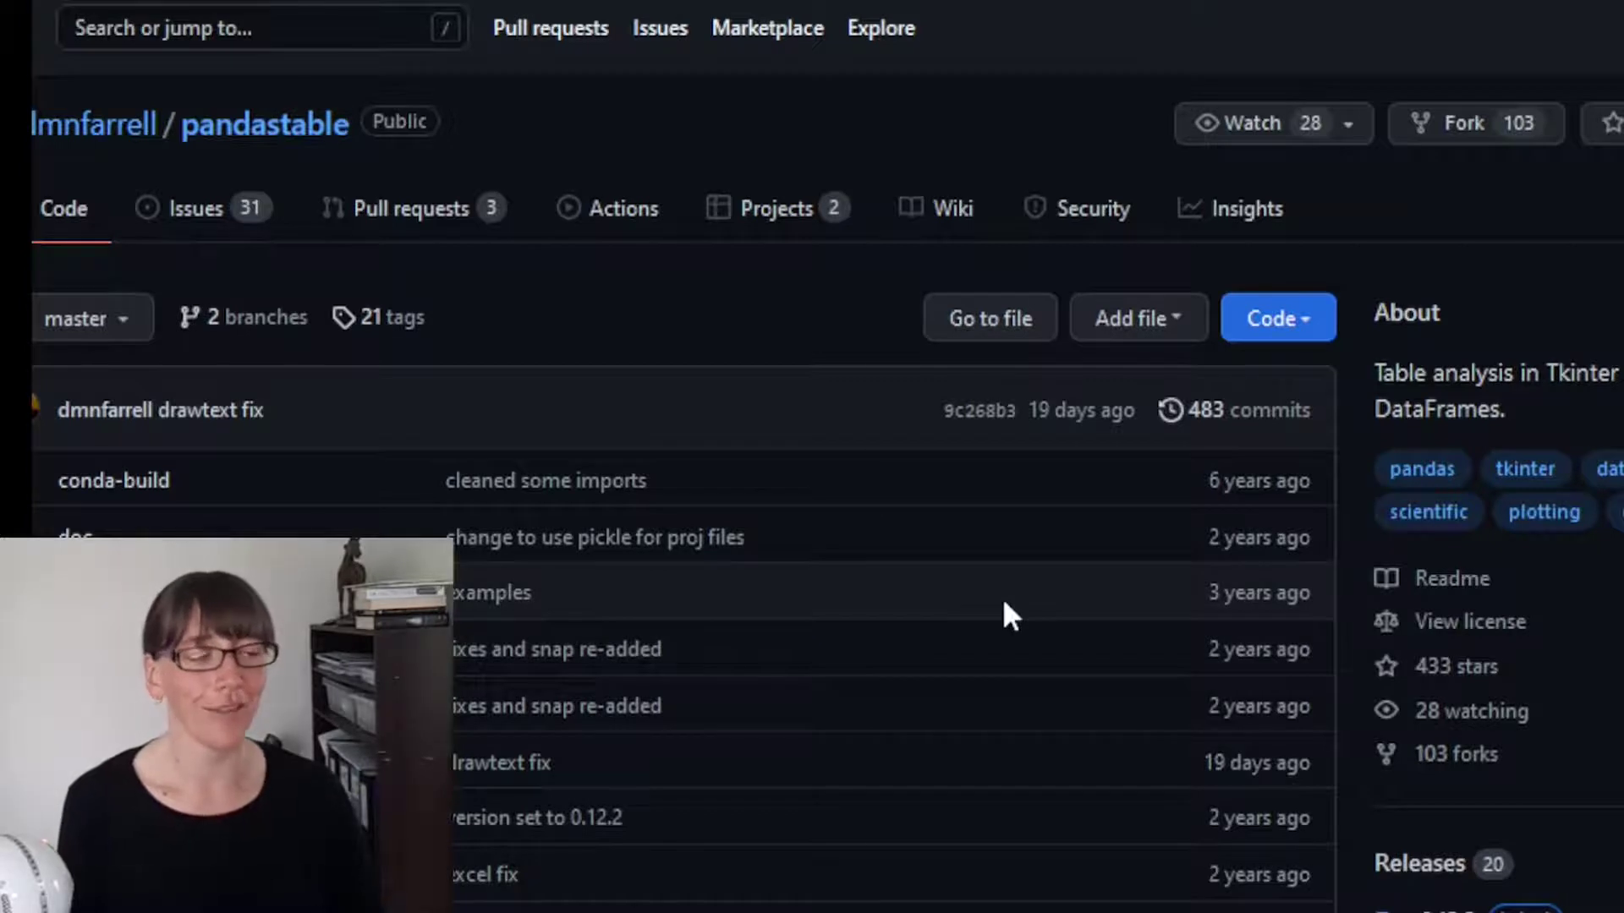
scroll(1002, 614, down, 3)
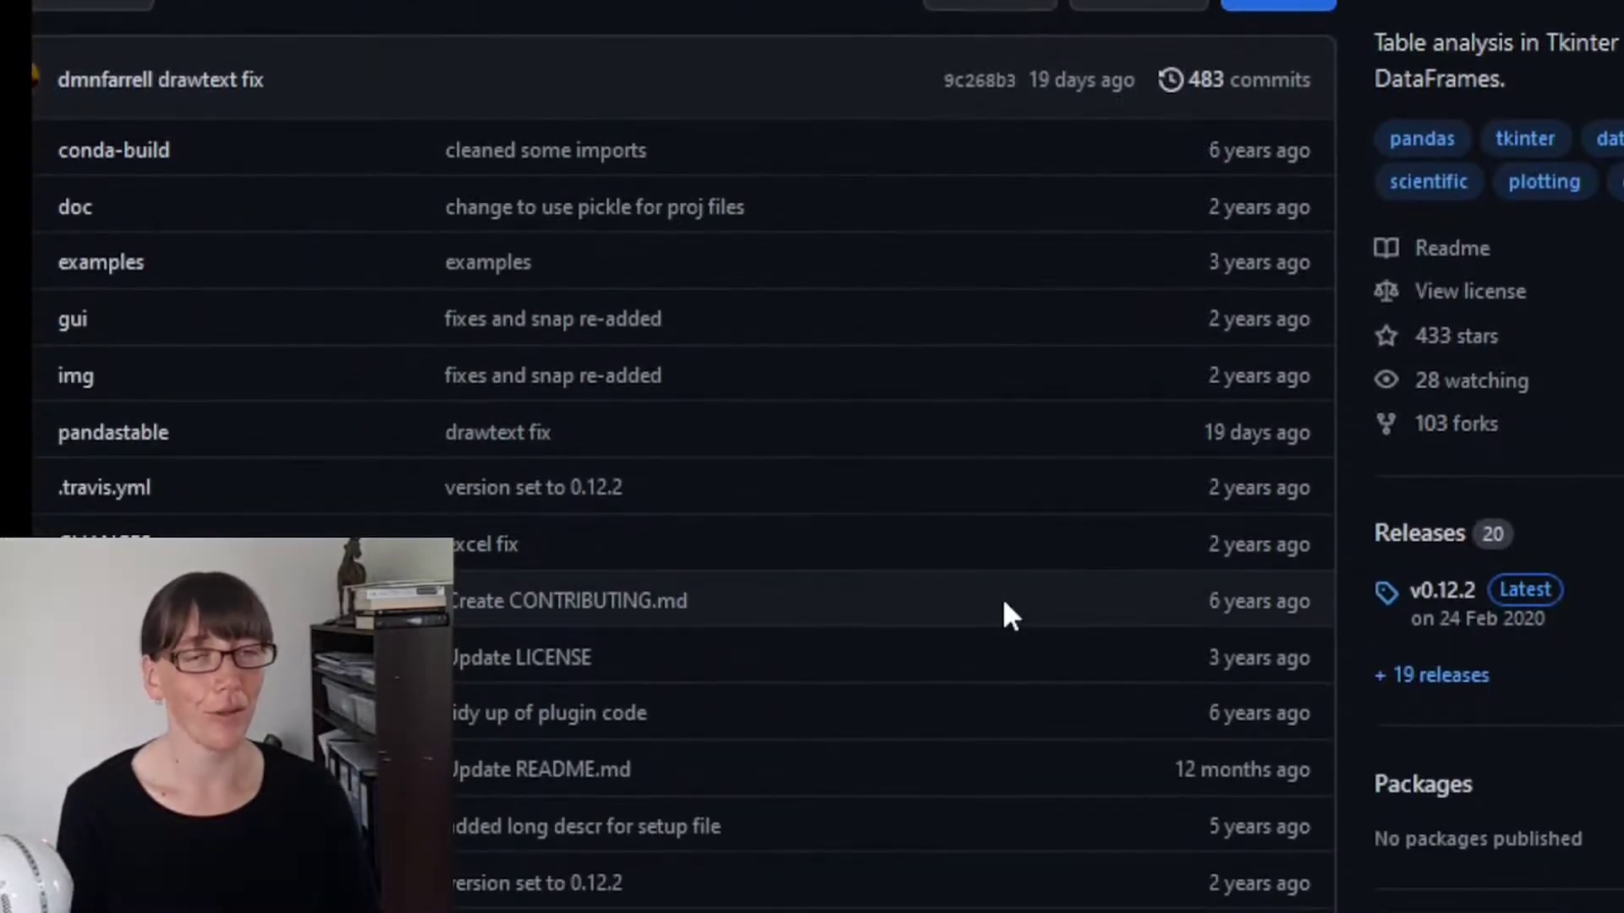
scroll(1002, 614, down, 2)
scroll(1003, 615, down, 3)
scroll(1002, 614, down, 4)
scroll(1003, 613, down, 1)
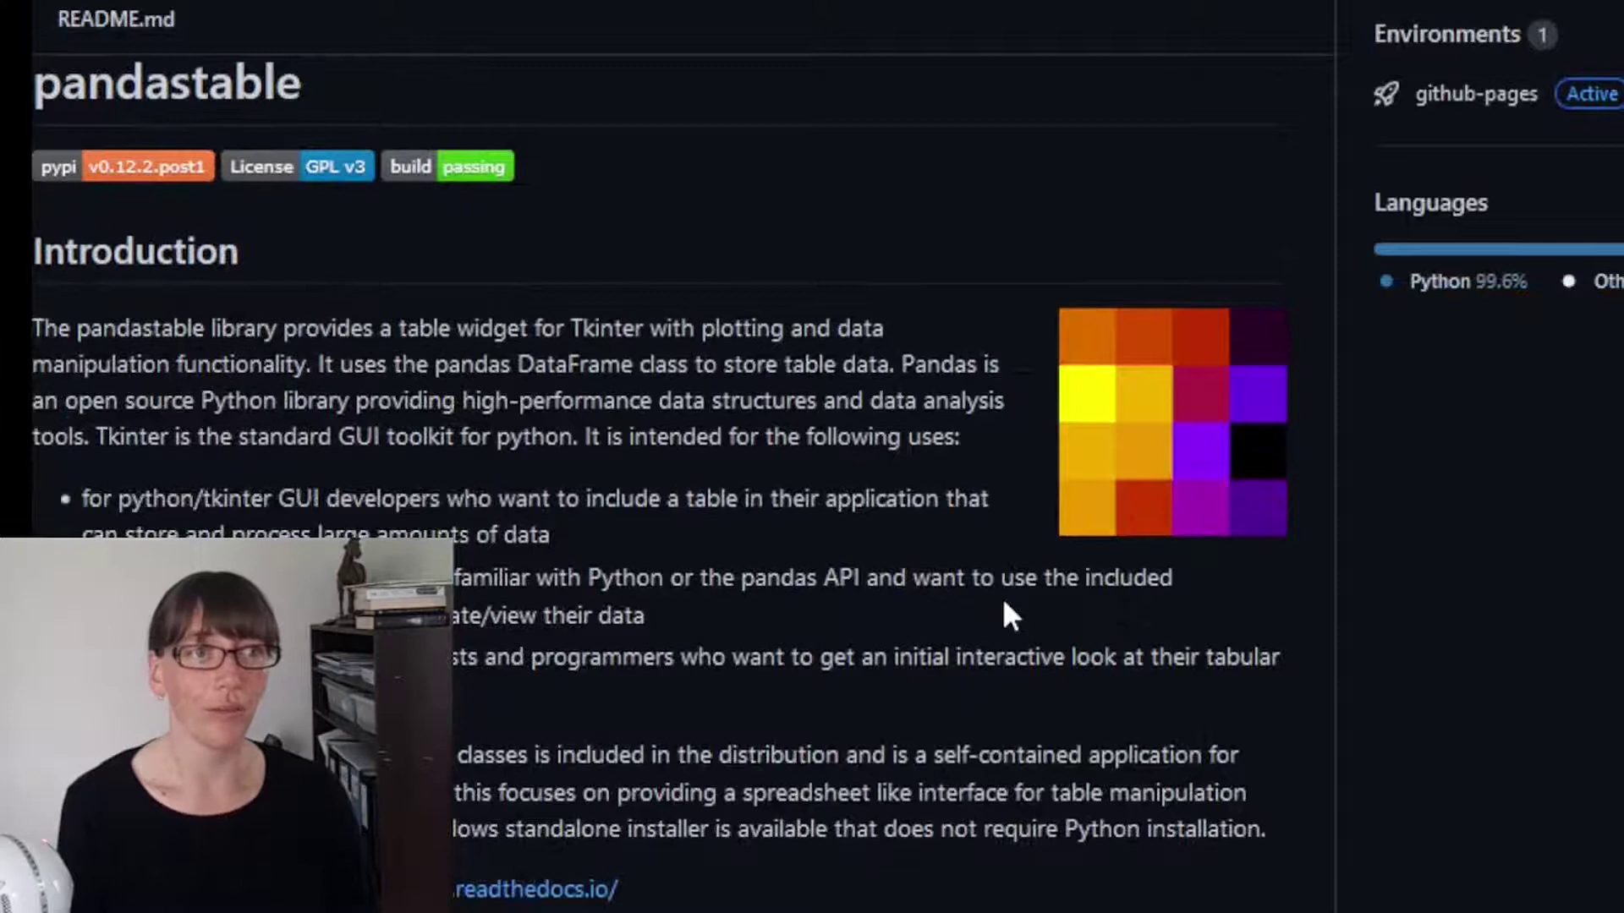
scroll(1002, 613, down, 2)
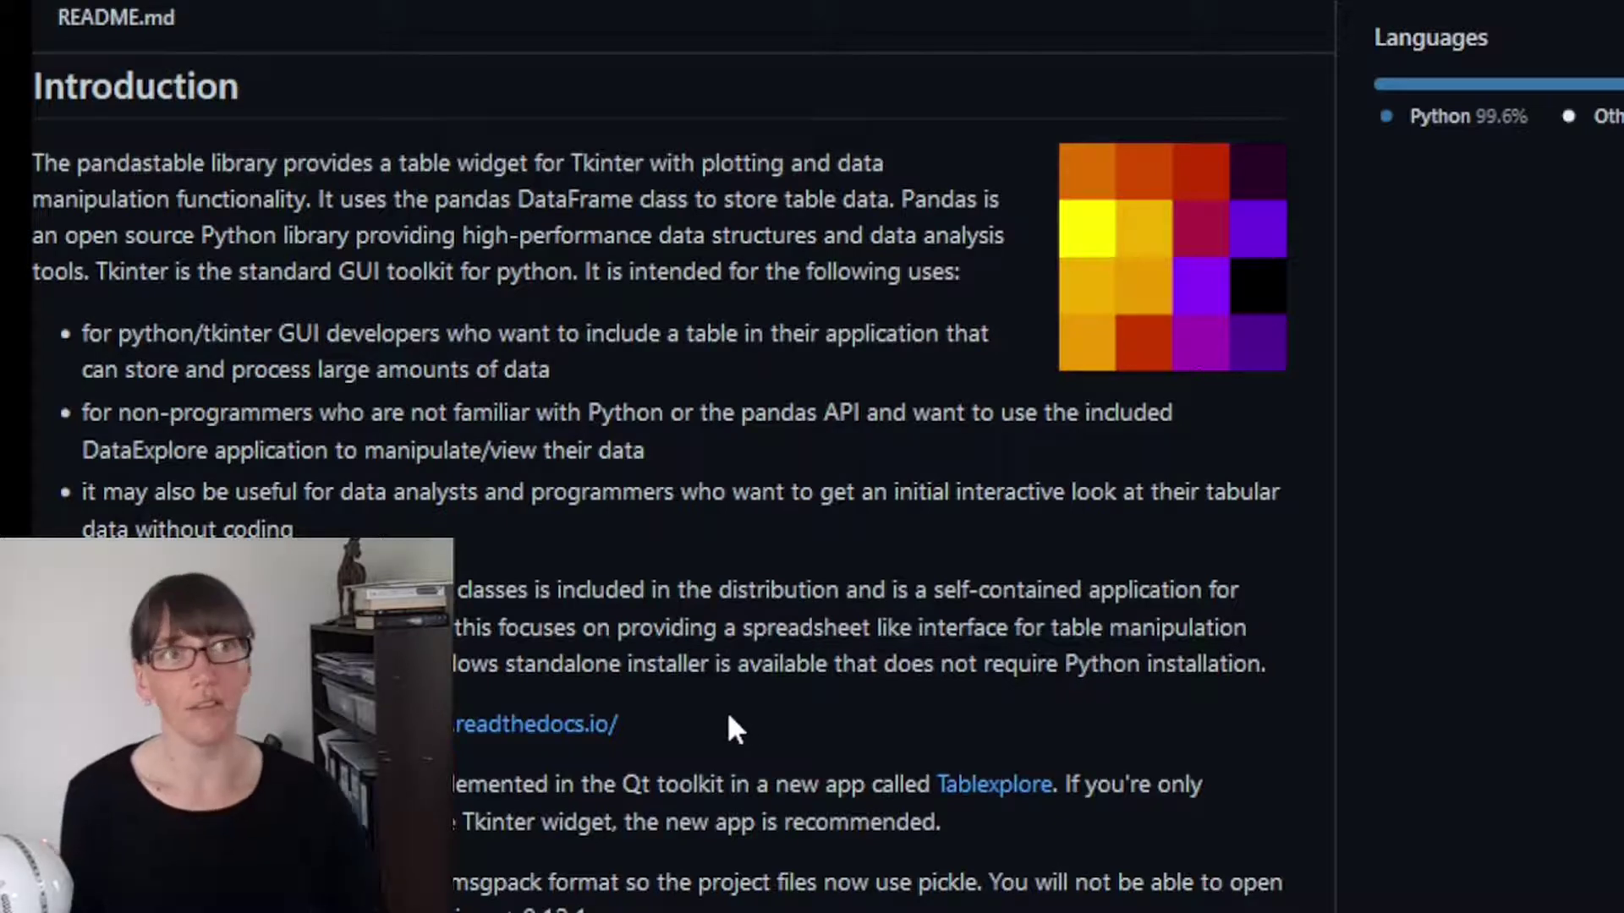
scroll(728, 716, down, 1)
scroll(727, 762, down, 3)
scroll(730, 775, down, 2)
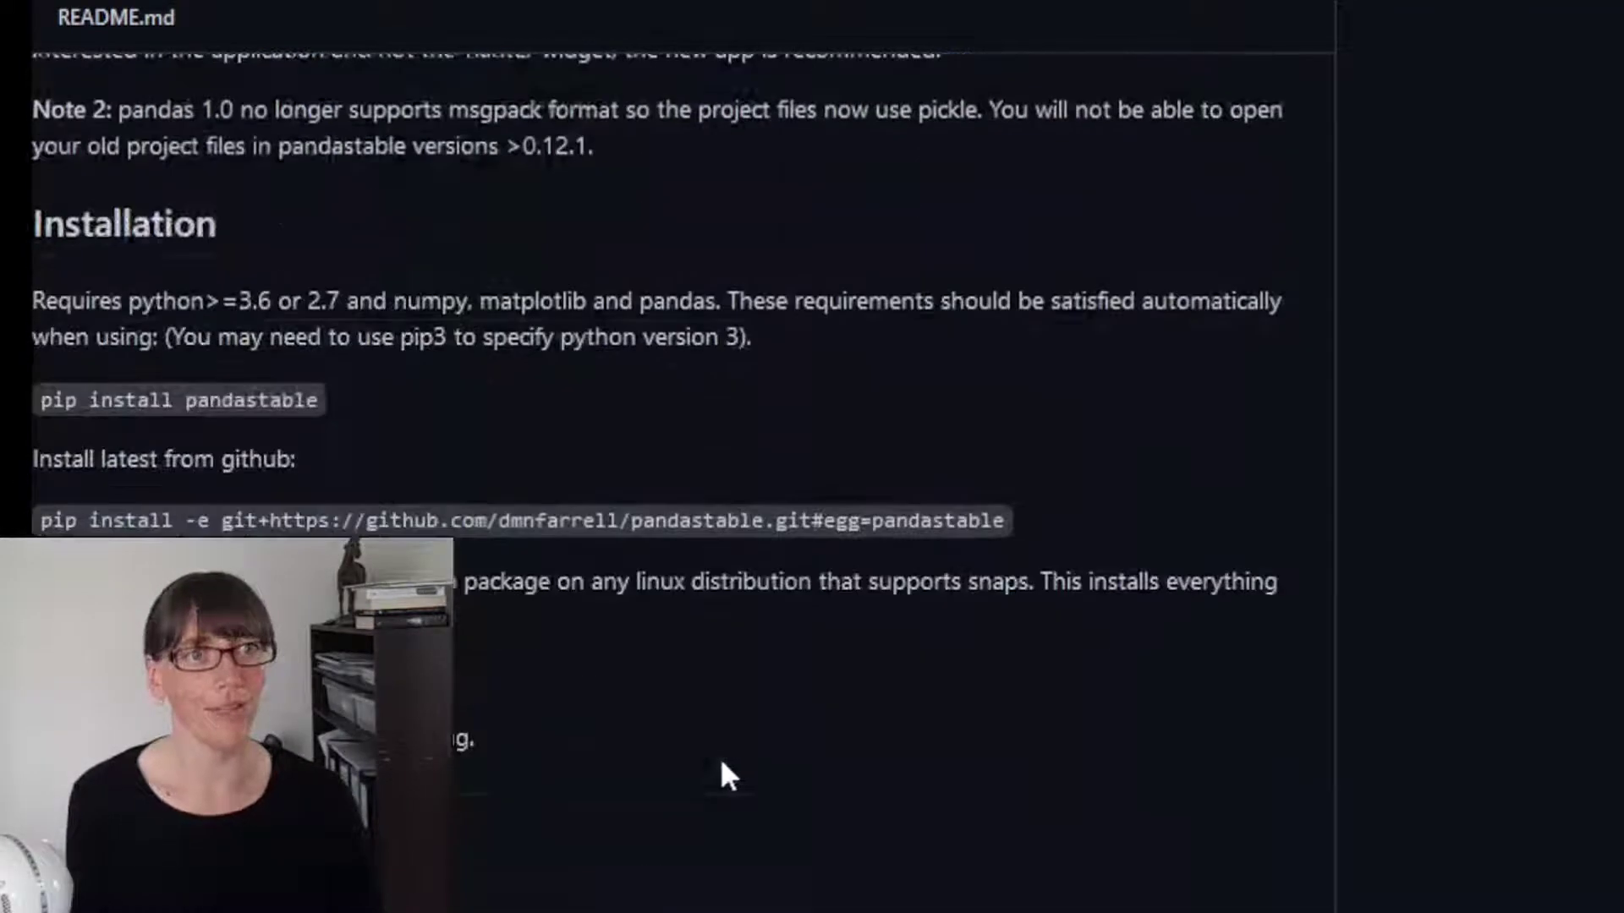
scroll(723, 774, down, 4)
scroll(707, 777, down, 2)
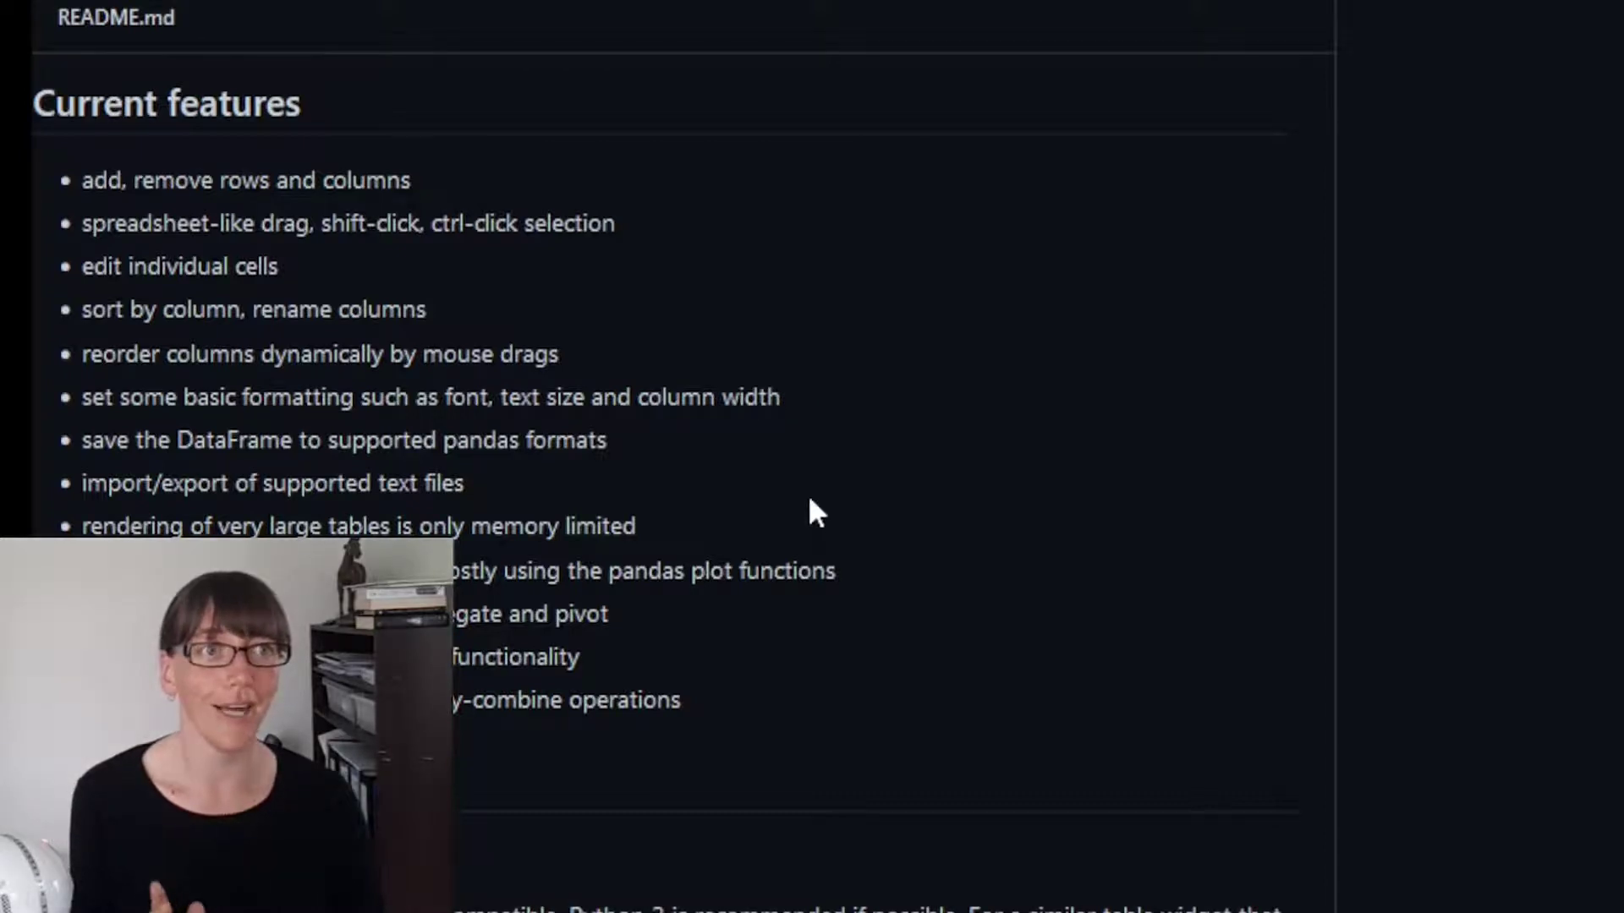
scroll(790, 489, down, 2)
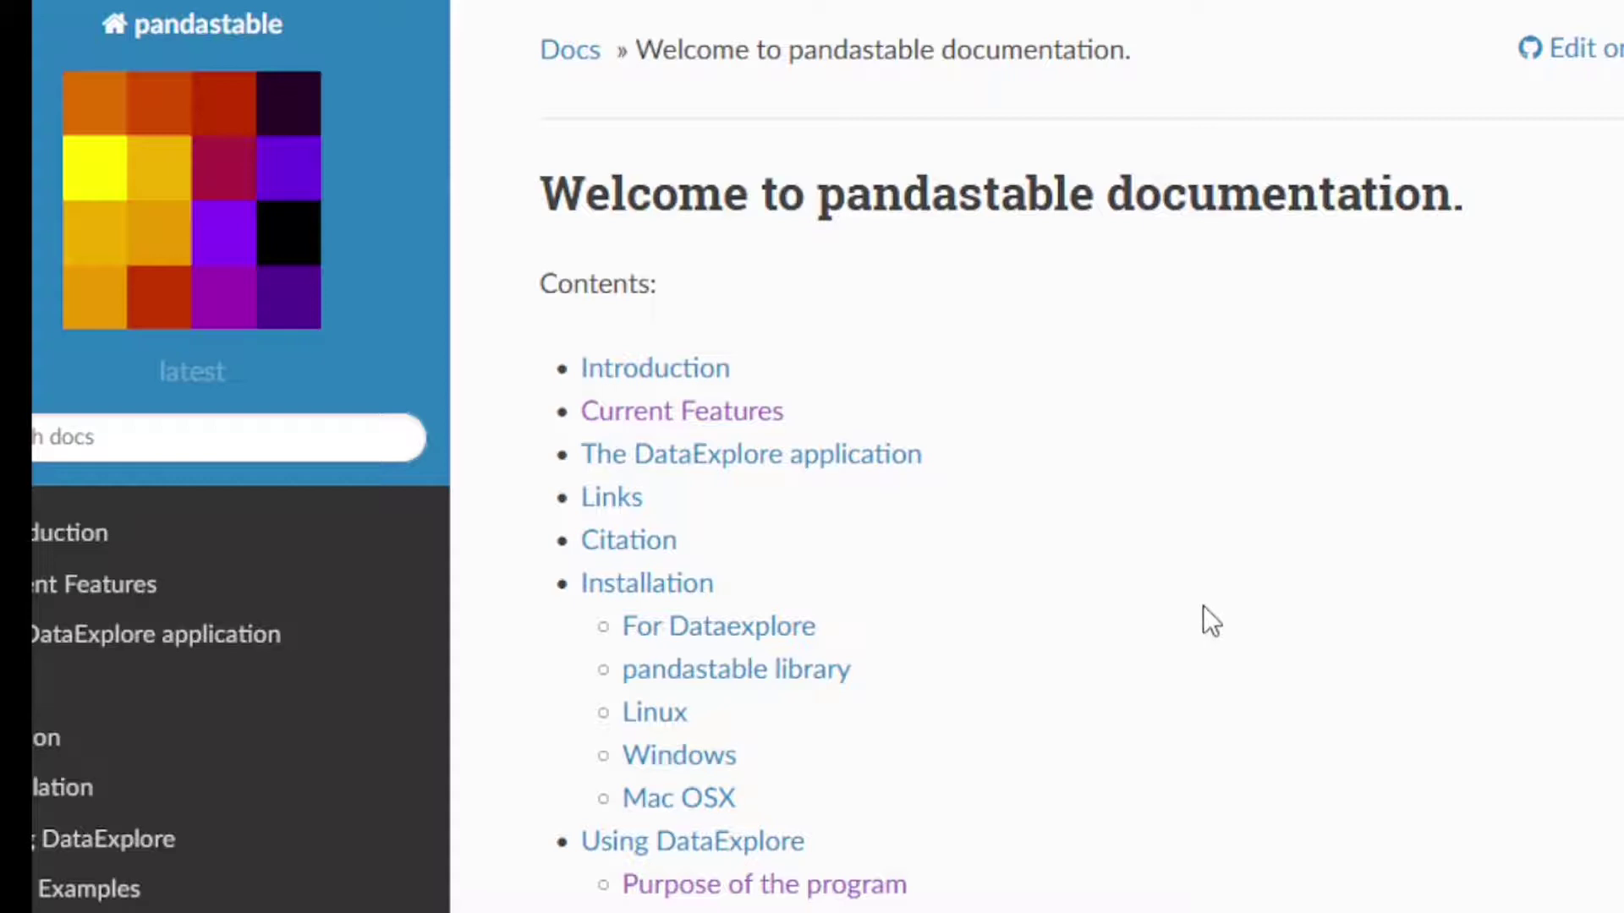
scroll(1187, 631, down, 2)
scroll(1174, 658, down, 2)
scroll(1165, 663, down, 1)
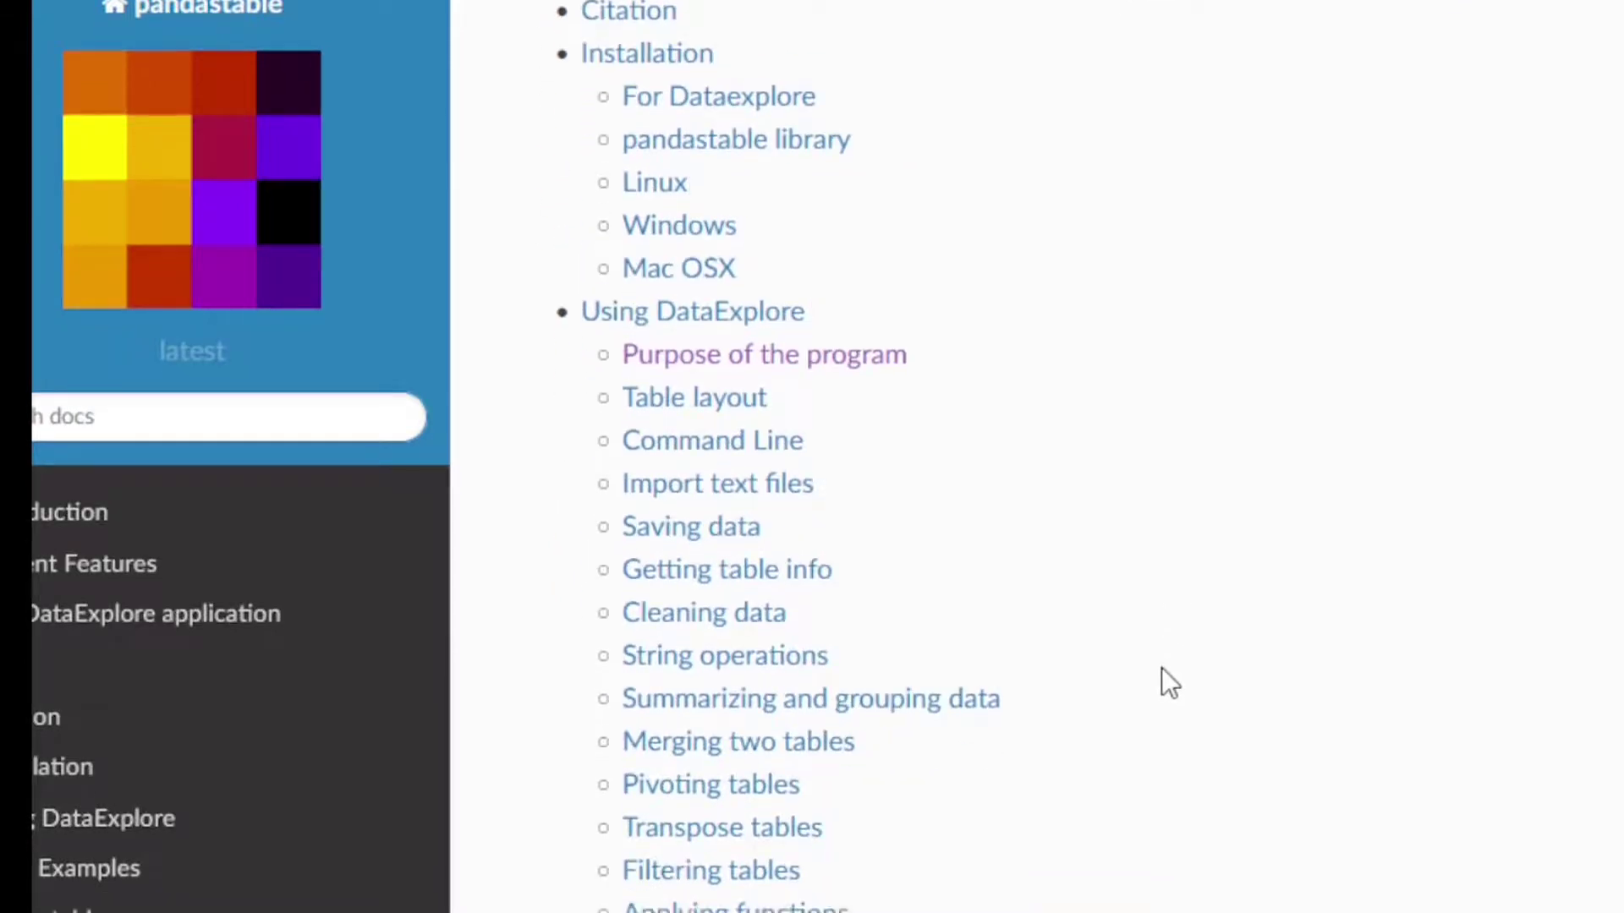
scroll(1161, 667, down, 2)
scroll(1153, 676, down, 2)
scroll(1151, 677, down, 3)
scroll(1151, 677, down, 2)
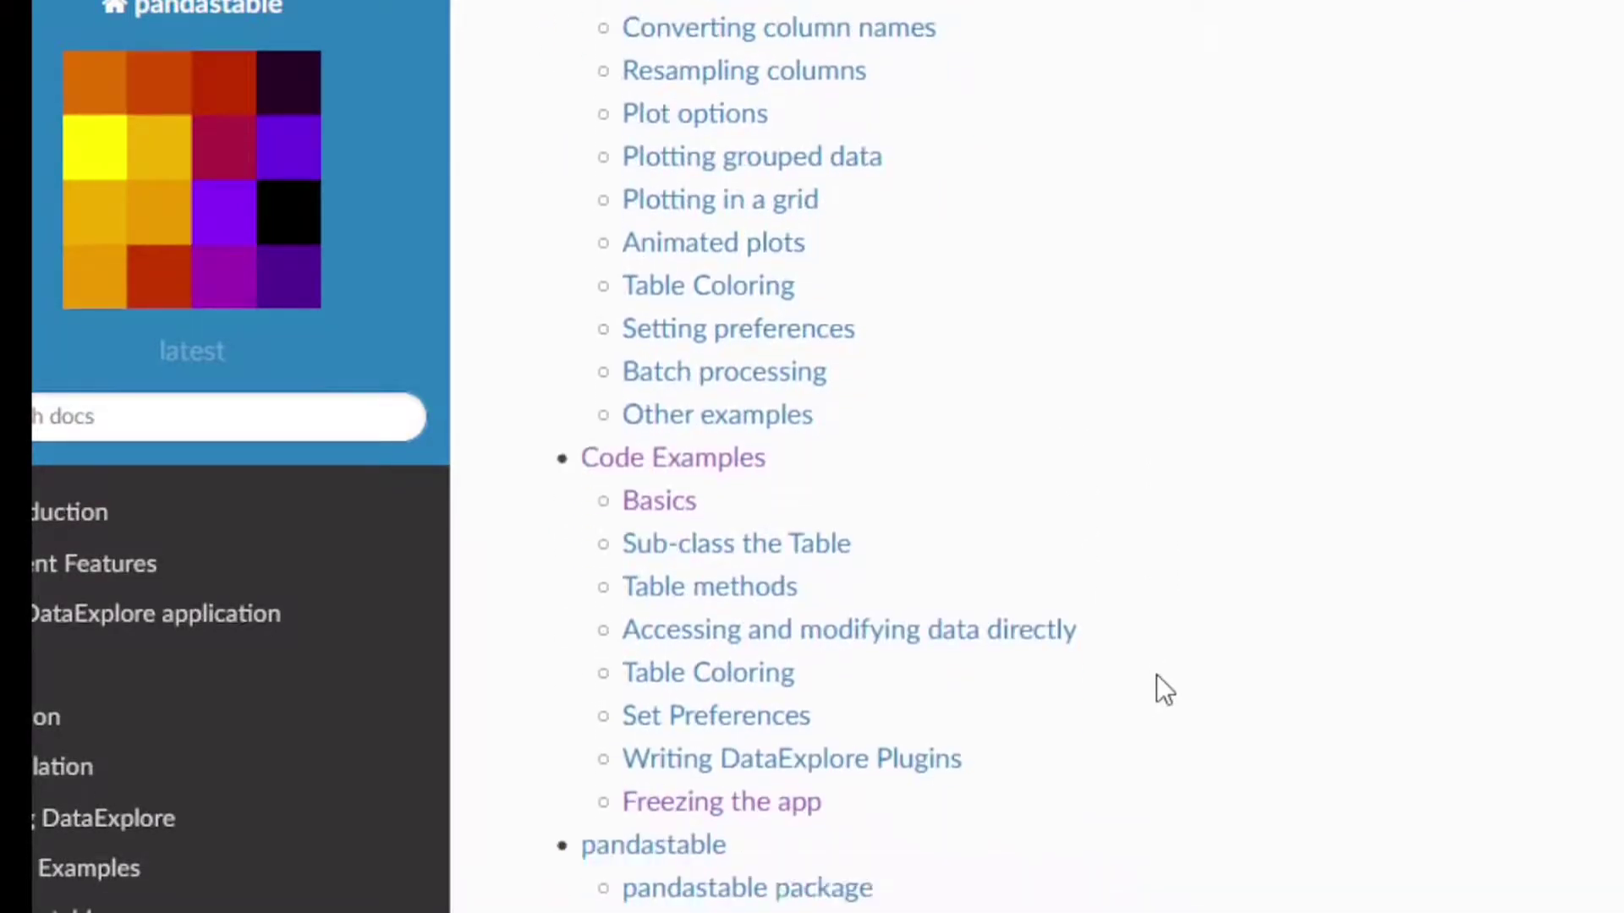
scroll(1156, 677, down, 2)
scroll(1156, 675, down, 1)
scroll(1155, 676, down, 1)
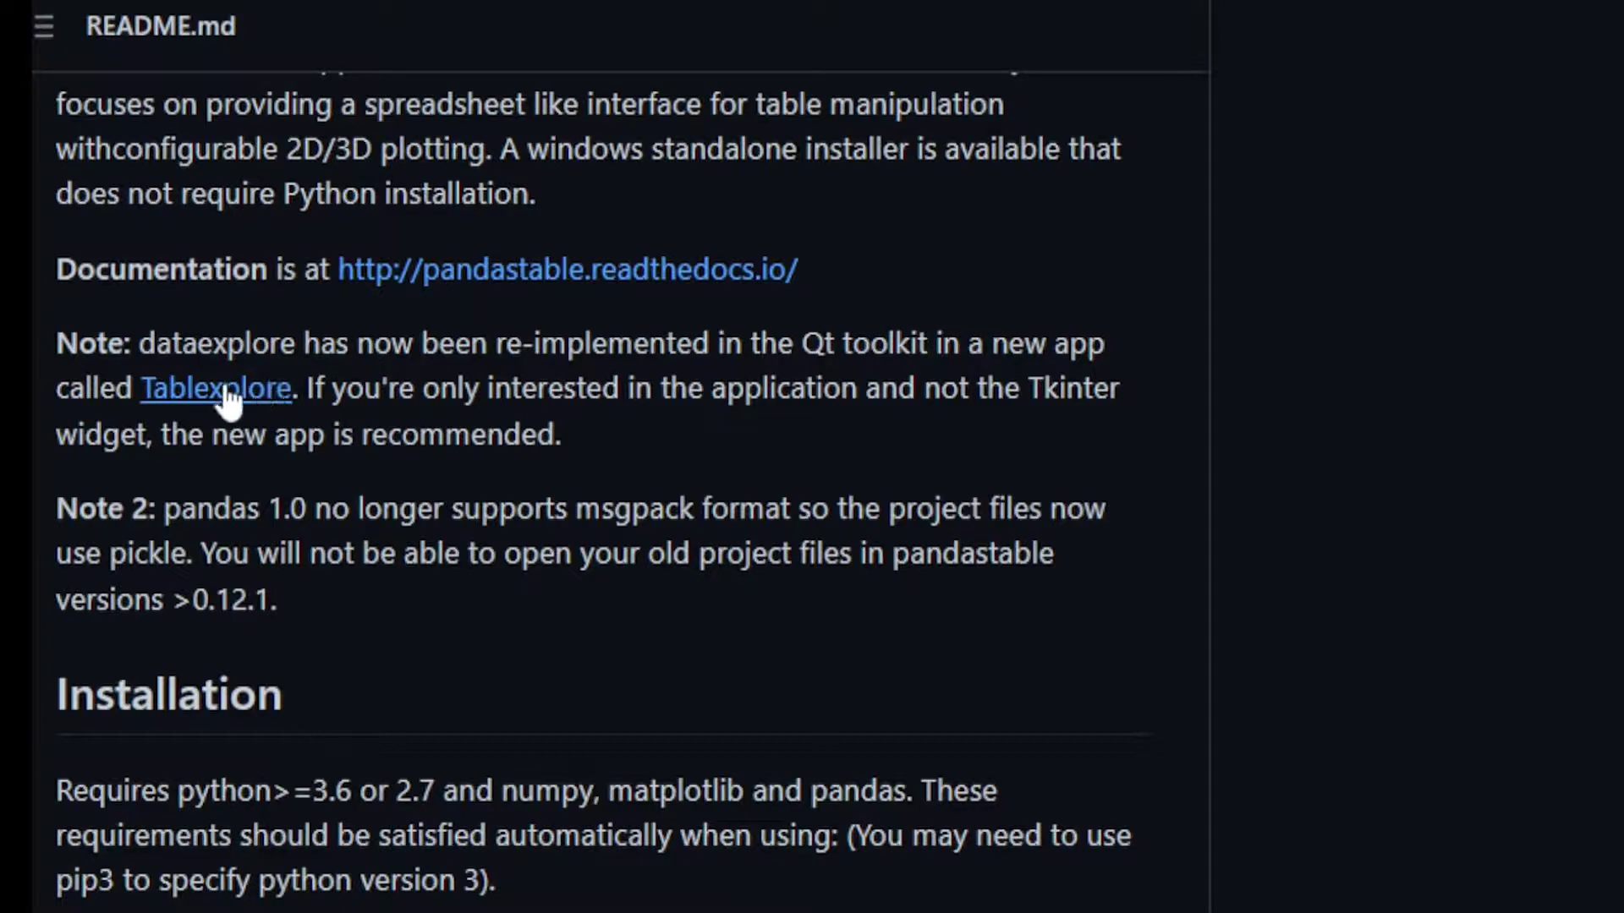
scroll(595, 492, up, 5)
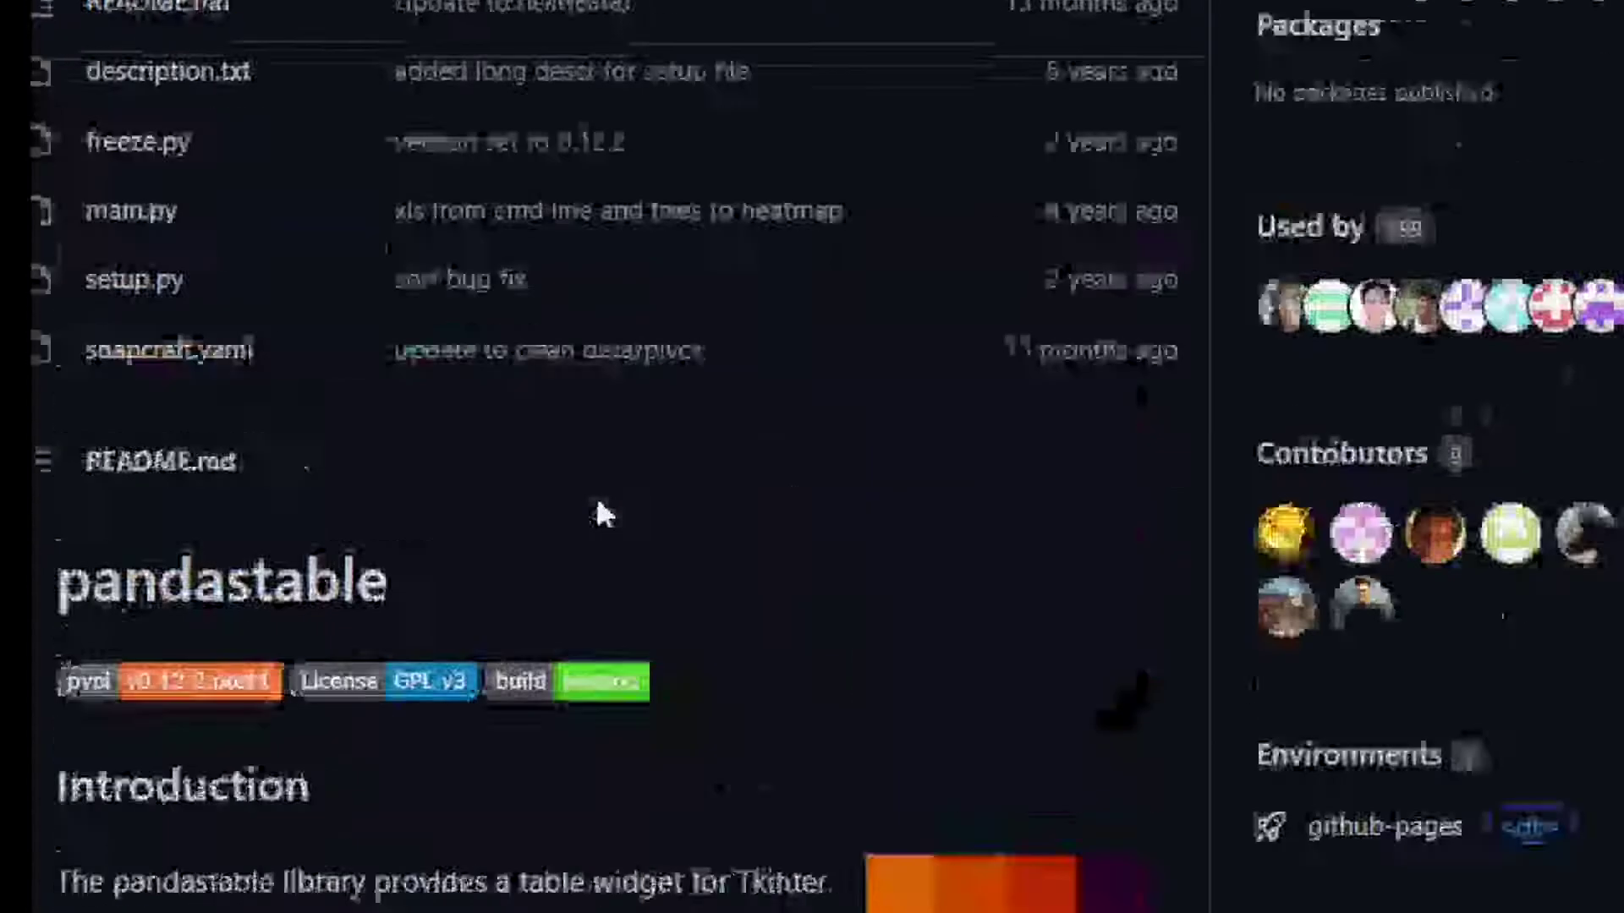
scroll(622, 537, up, 3)
scroll(597, 507, up, 2)
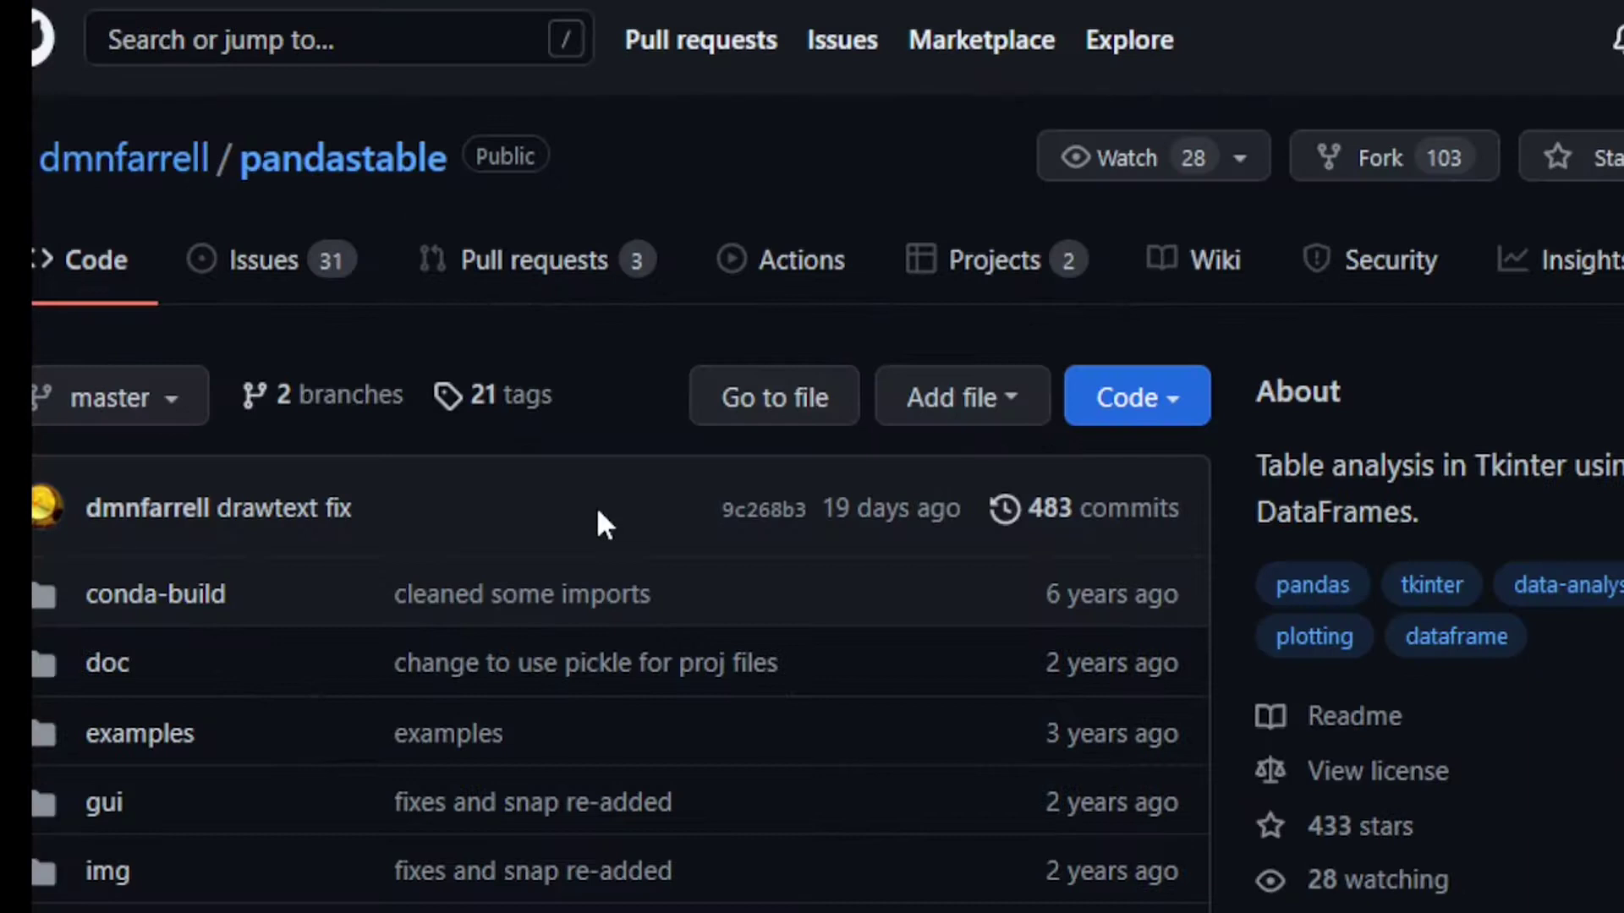
scroll(596, 507, down, 5)
scroll(672, 652, down, 5)
scroll(671, 653, down, 4)
scroll(671, 652, down, 2)
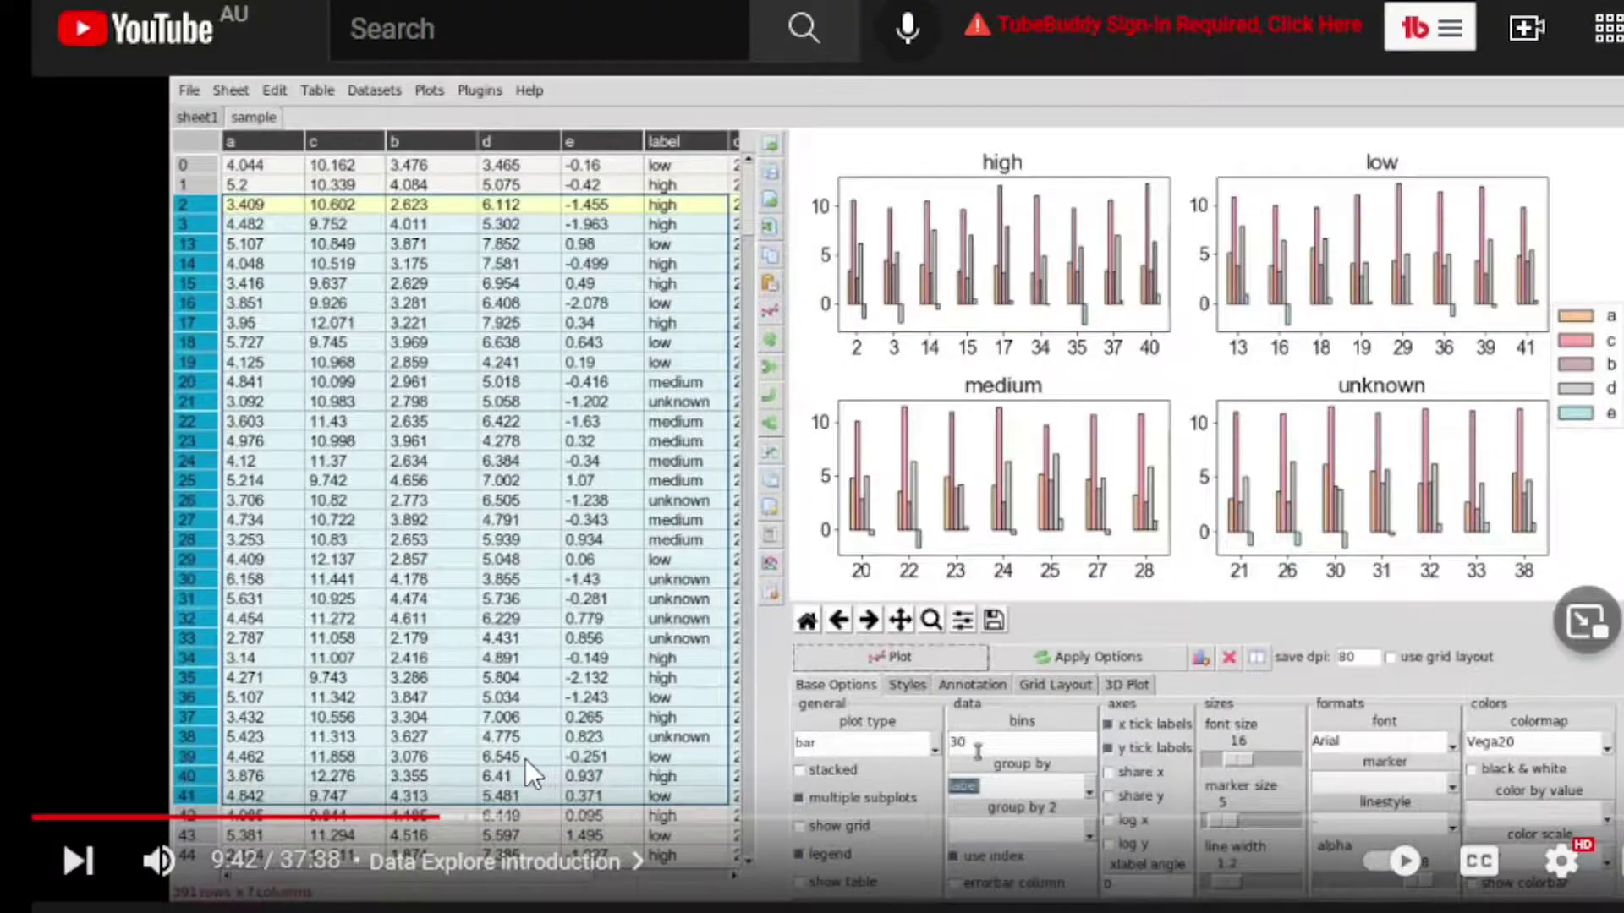
scroll(525, 758, down, 2)
scroll(393, 831, down, 2)
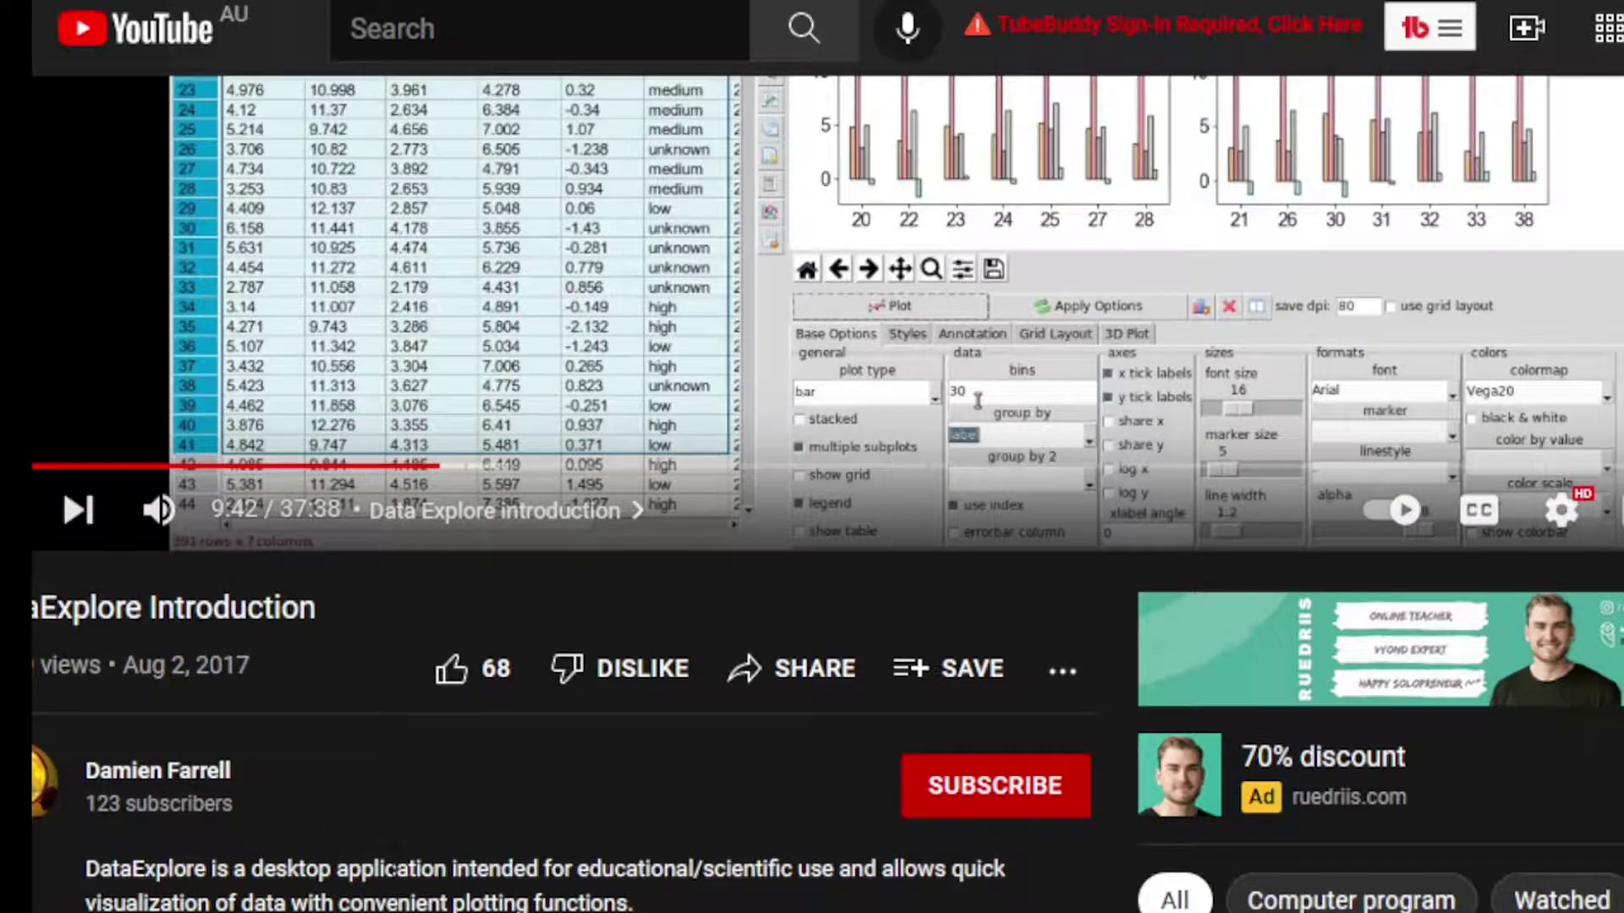
scroll(343, 836, up, 4)
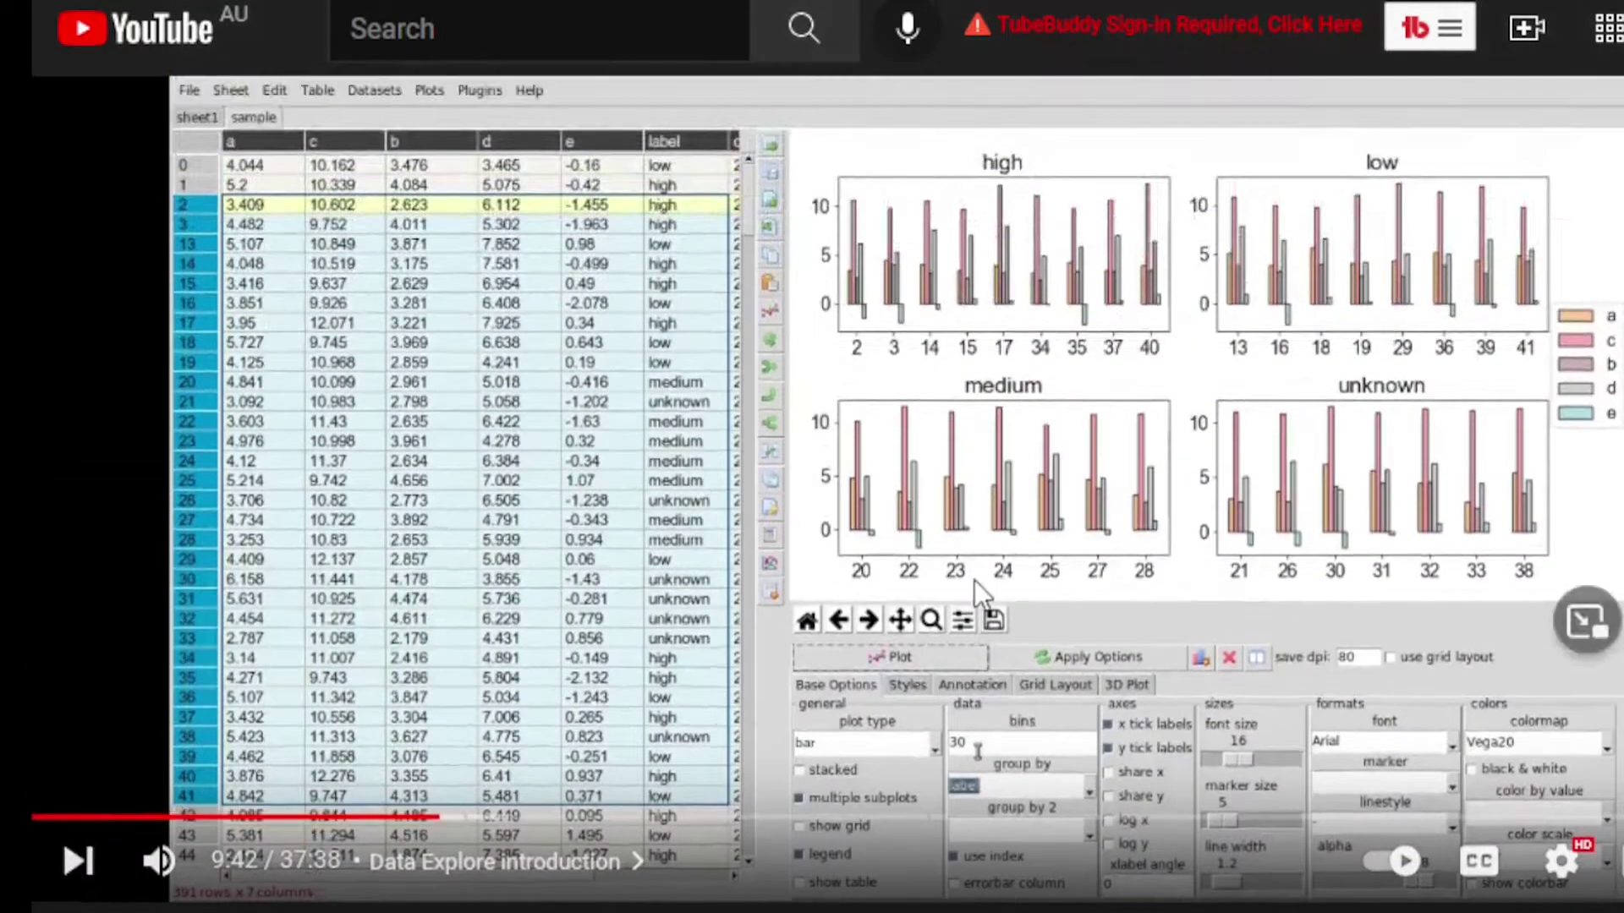